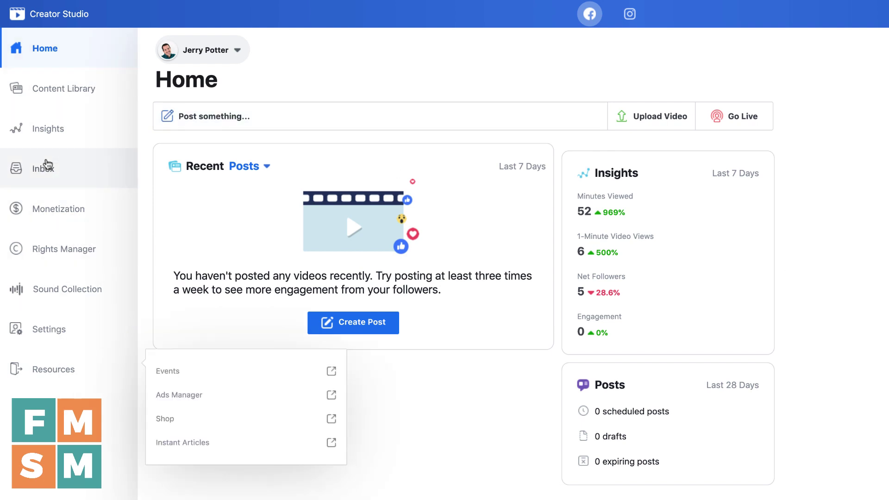
- Switch to the Instagram side and back to Facebook, then glance at the page chooser
mouse_move(66, 378)
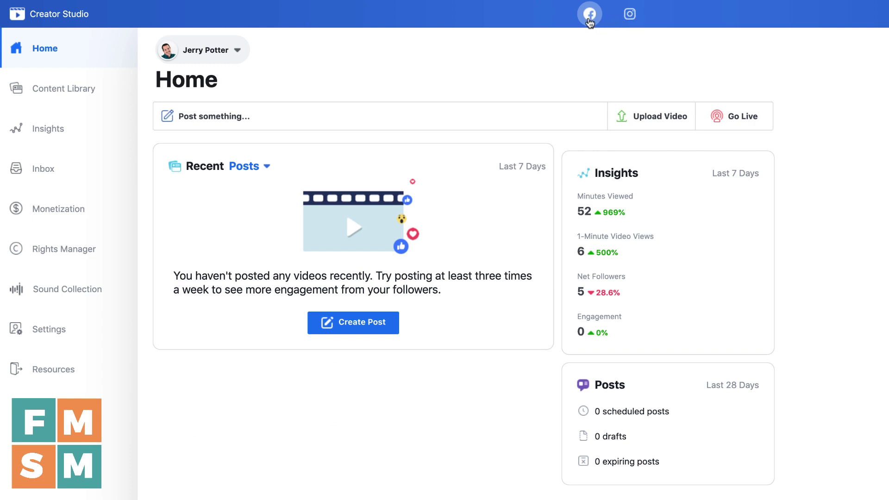
left_click(629, 14)
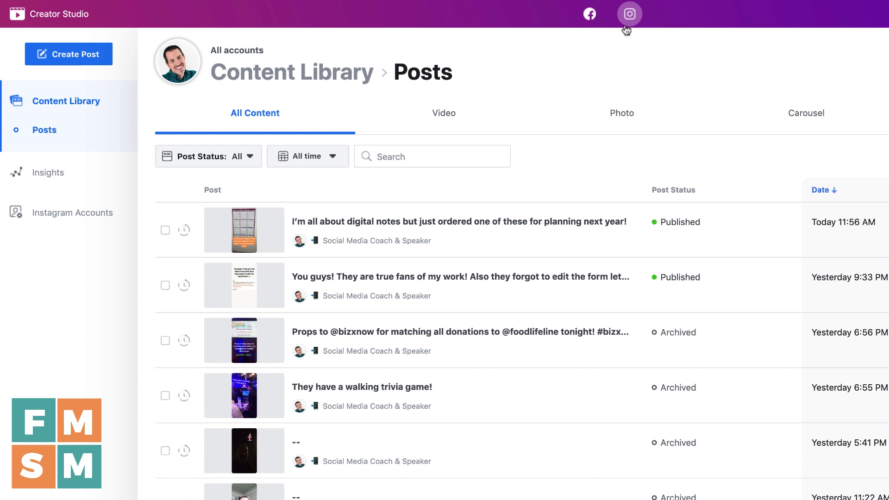
left_click(589, 15)
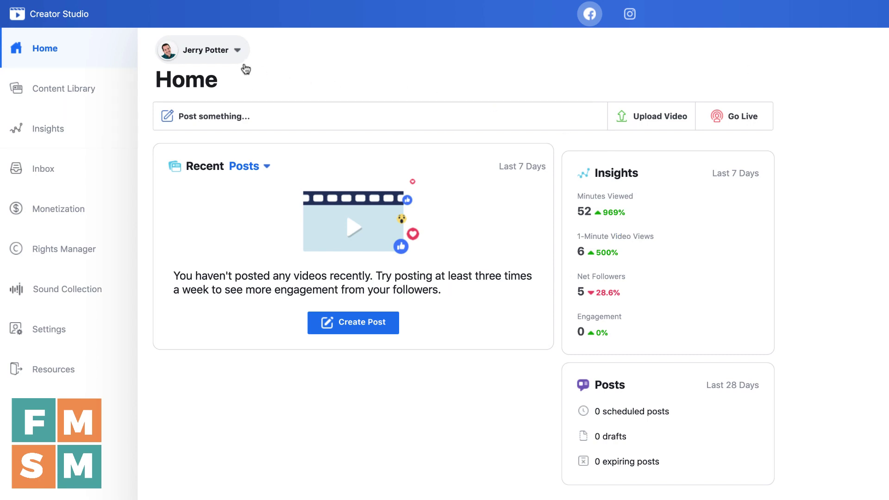
left_click(235, 51)
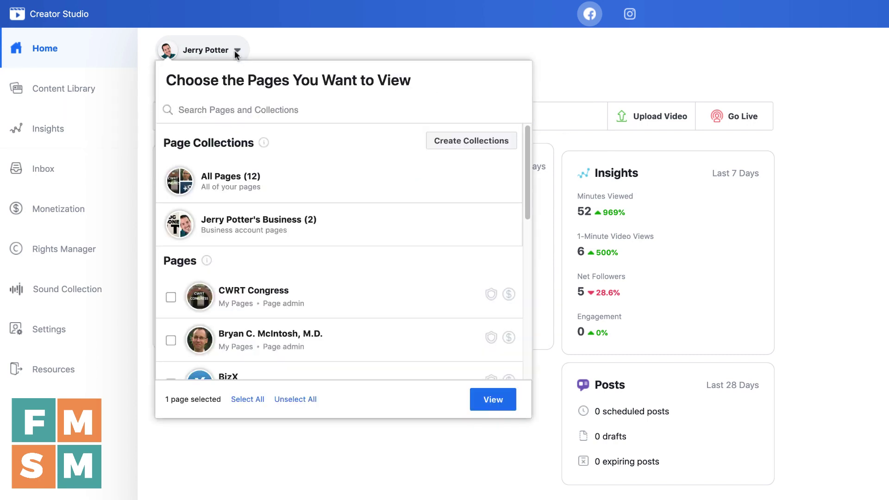
left_click(297, 52)
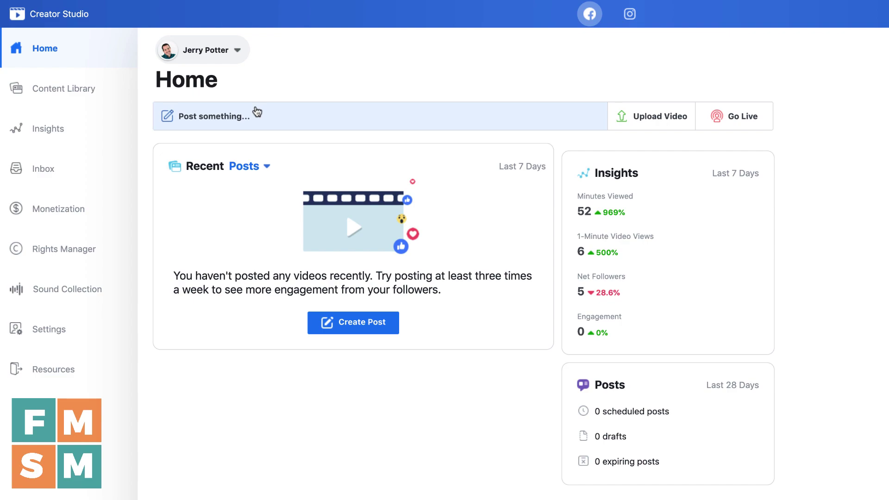
- Start a new Facebook post, then close and discard it unfinished
left_click(273, 119)
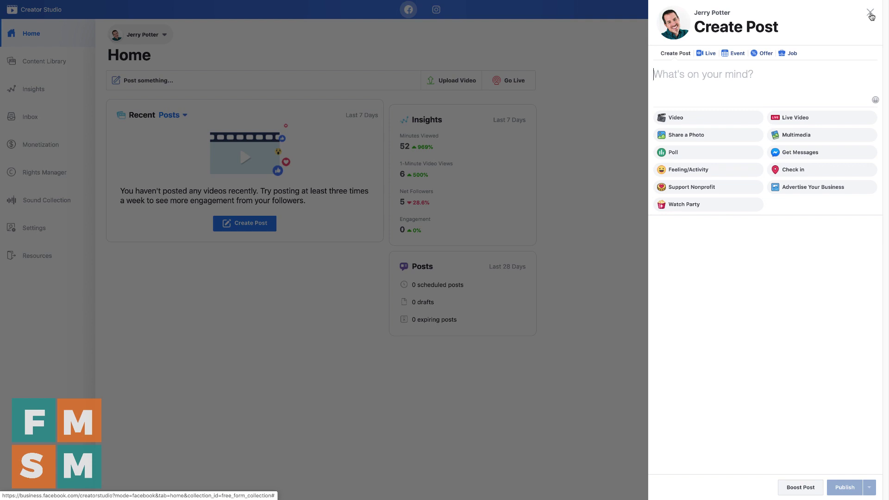
left_click(871, 16)
left_click(566, 199)
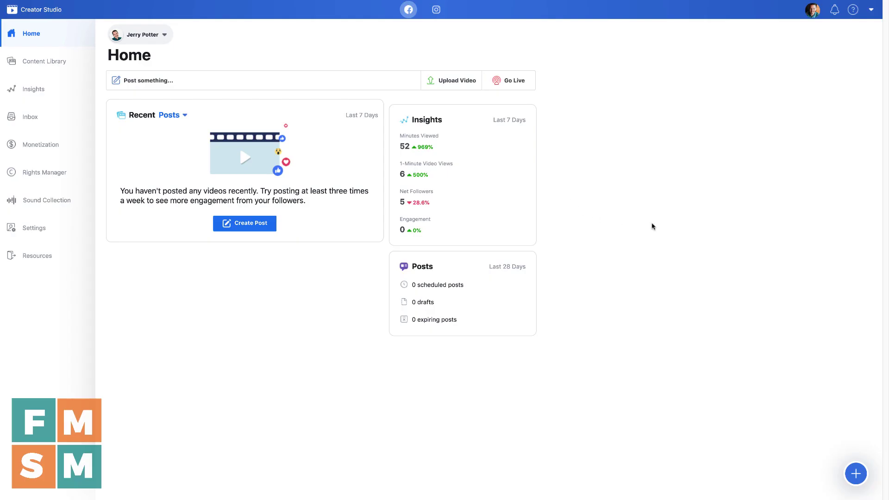
- In the content library, browse the scheduled, draft, expired and expiring tabs, then return to all posts
left_click(45, 62)
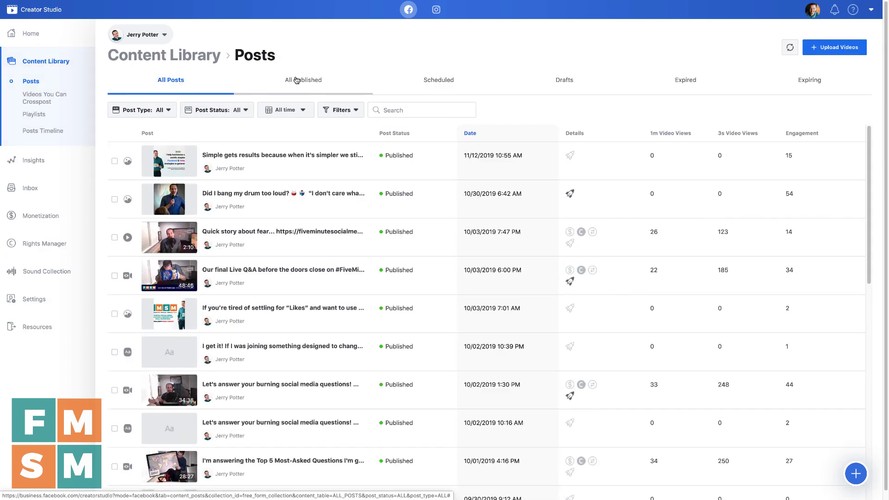
left_click(421, 81)
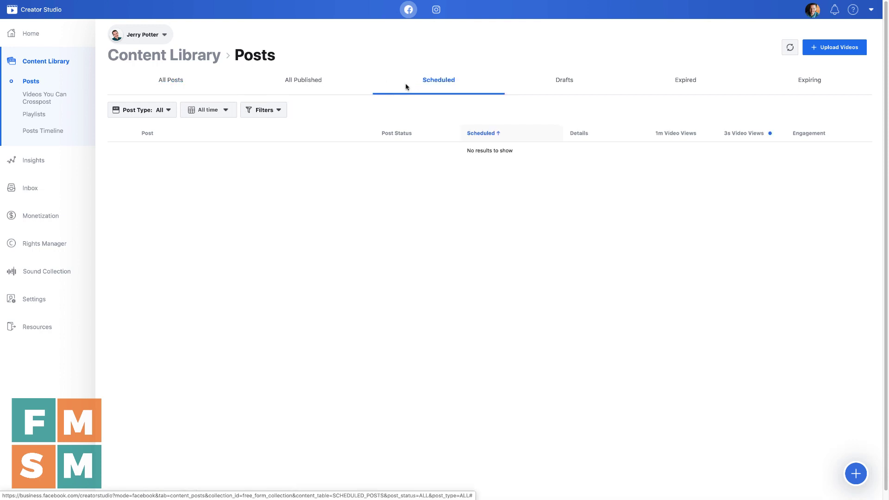
left_click(567, 81)
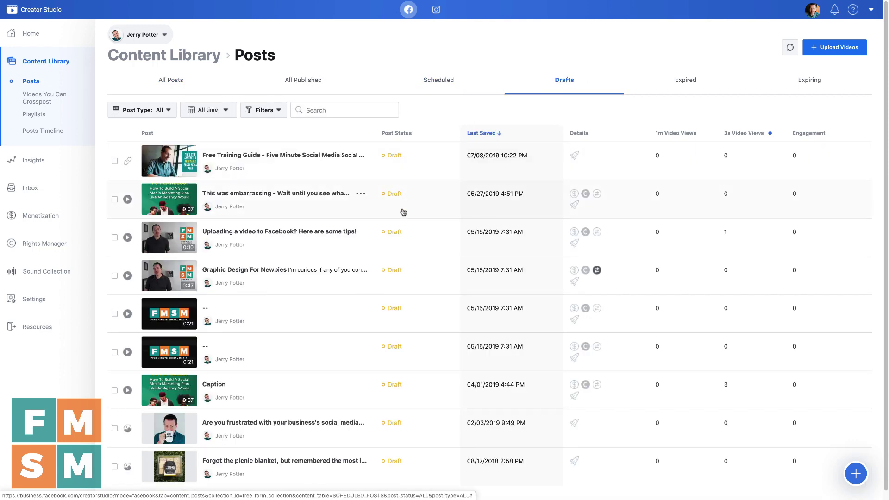
left_click(695, 87)
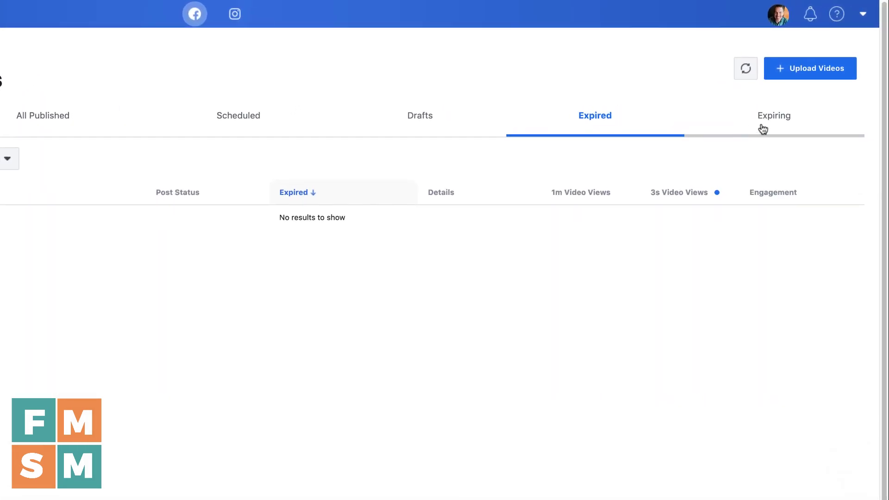
left_click(763, 129)
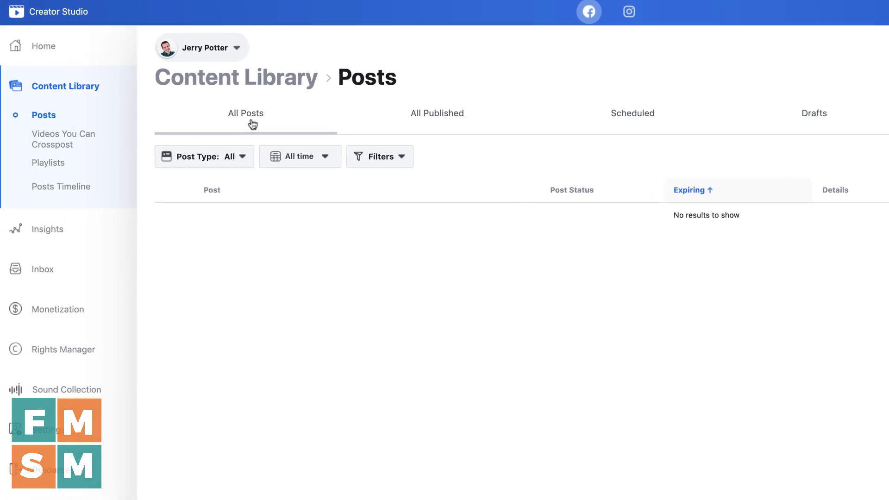
left_click(252, 124)
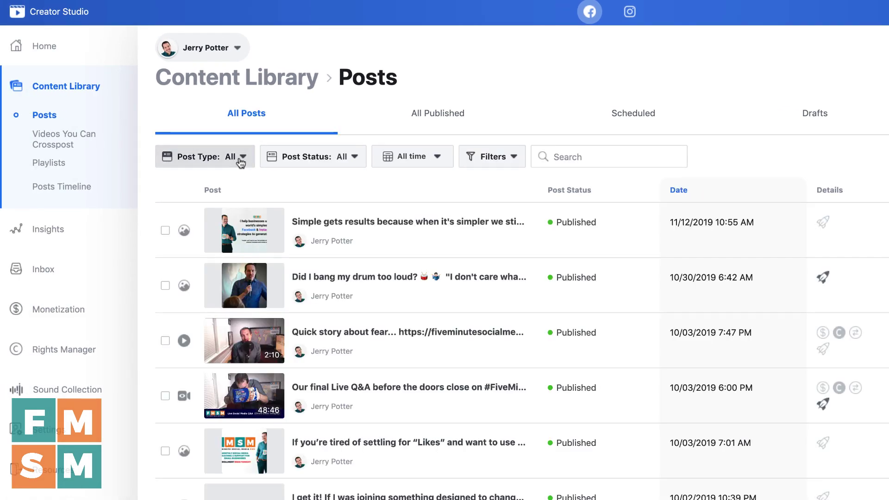
- Look over the post type, post status and date range filter choices without changing them
left_click(237, 162)
left_click(341, 160)
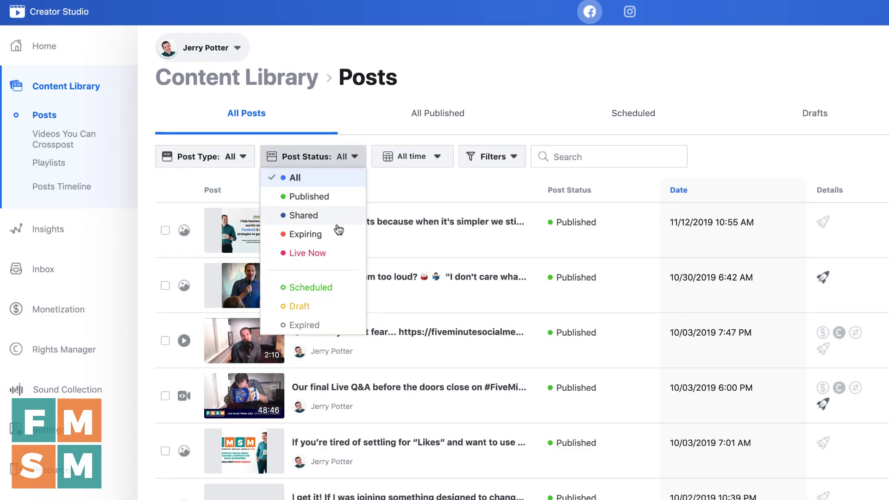
left_click(436, 160)
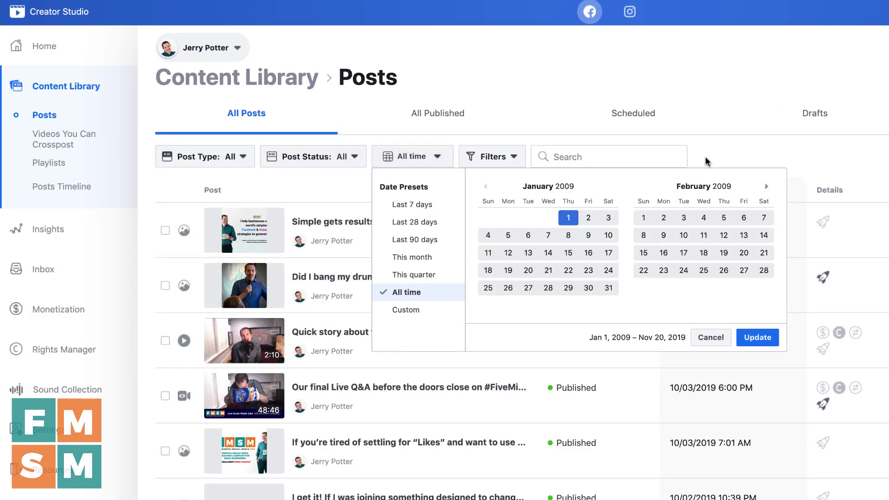
left_click(738, 162)
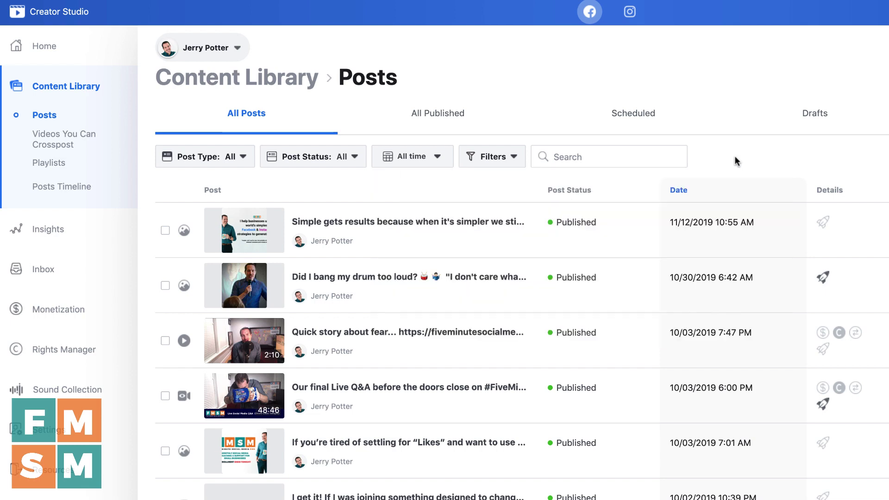
- Filter the post type to Video and open the Lesson #5 video's details
left_click(208, 164)
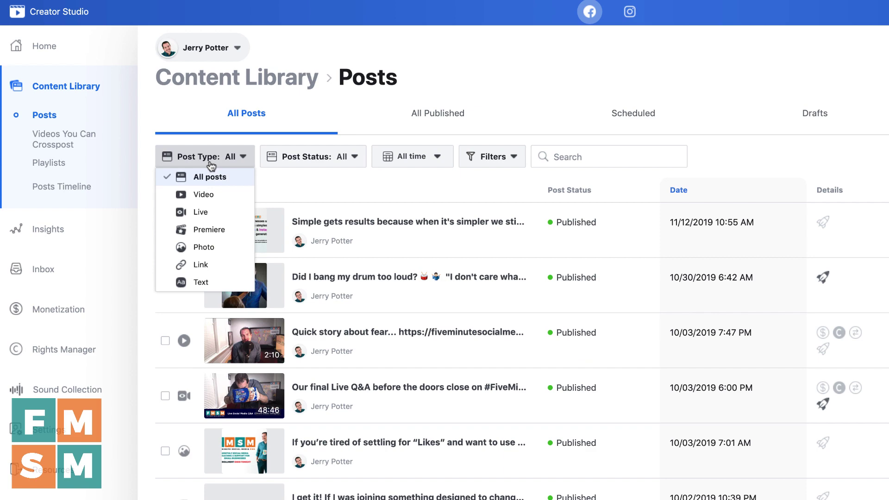
left_click(215, 194)
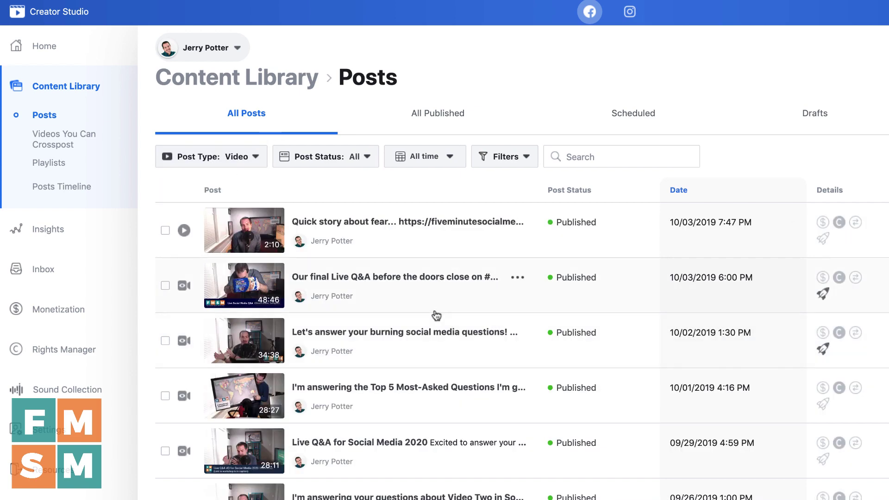
scroll(431, 417, "down", 5)
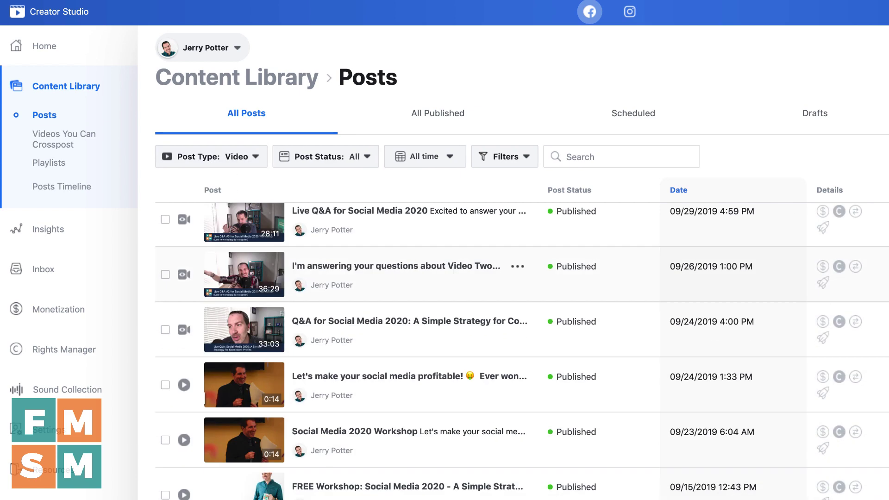
scroll(431, 469, "down", 3)
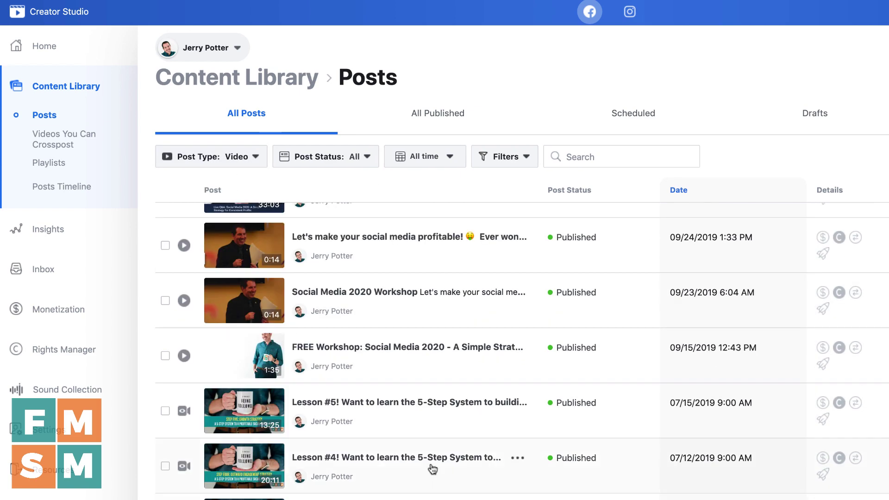
left_click(394, 411)
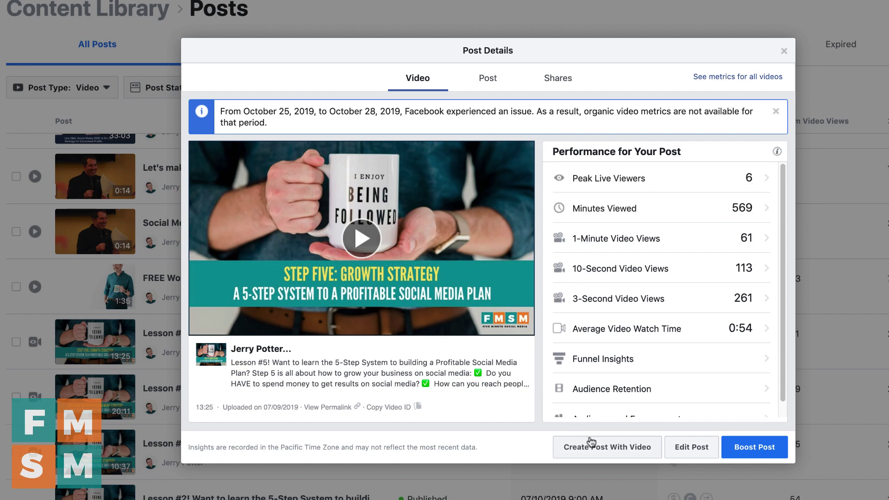
- Start a crosspost from the Lesson #5 video, abandon it, and close the post details
left_click(604, 447)
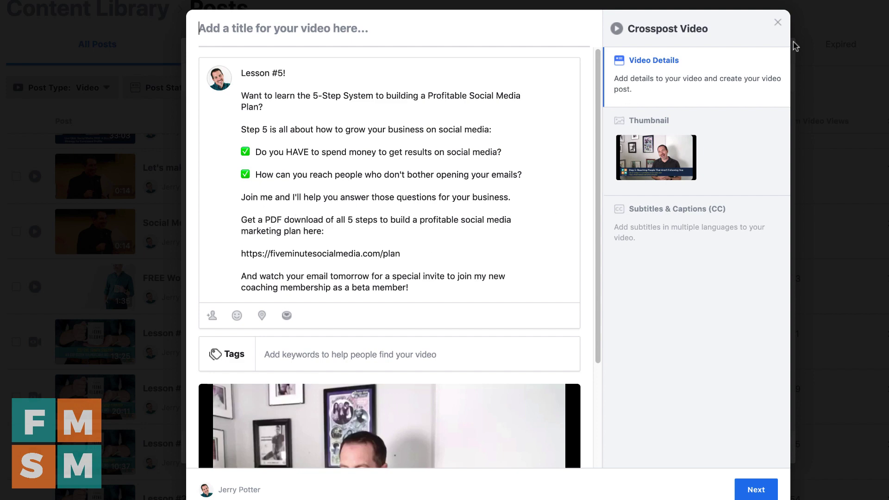
left_click(772, 27)
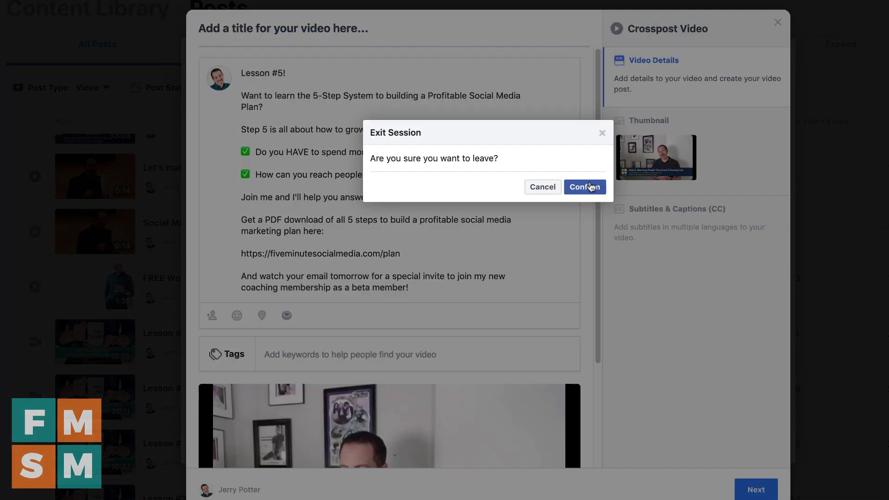
left_click(585, 187)
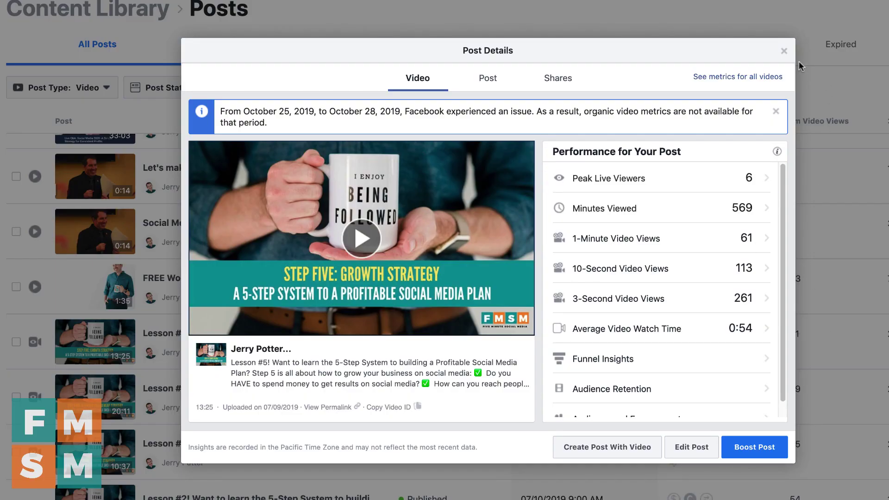
left_click(784, 51)
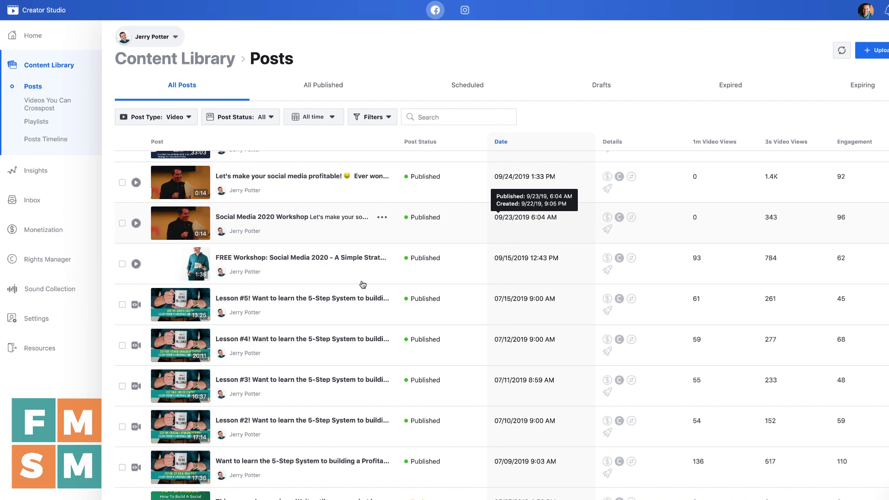
- Reset the post type filter to All posts and open the empty Videos You Can Crosspost page
scroll(311, 325, "down", 7)
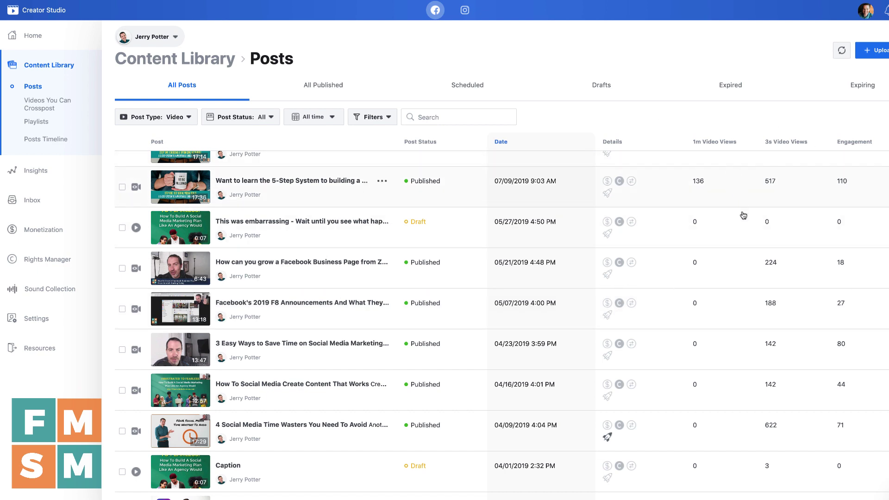
scroll(741, 215, "up", 7)
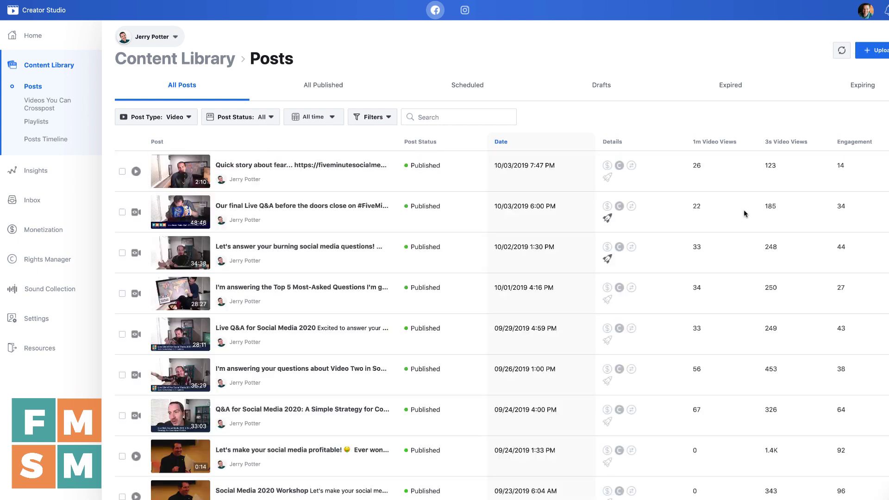
left_click(183, 122)
left_click(185, 133)
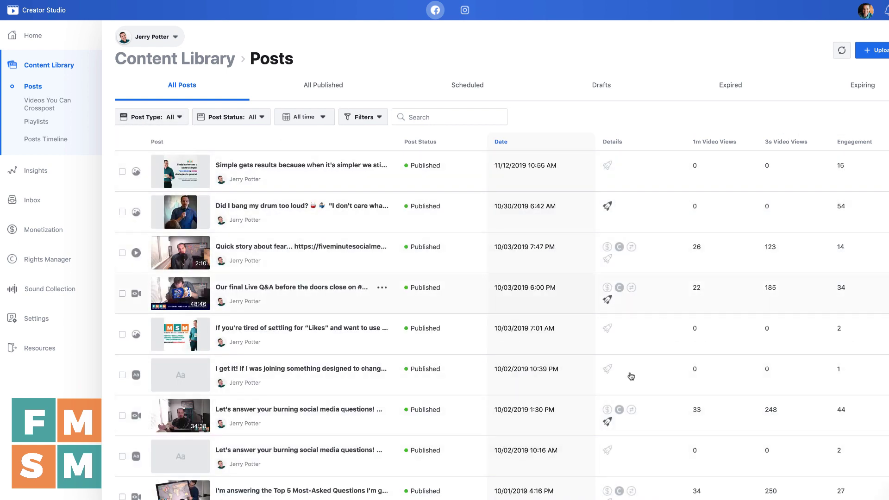
mouse_move(518, 166)
left_click(42, 105)
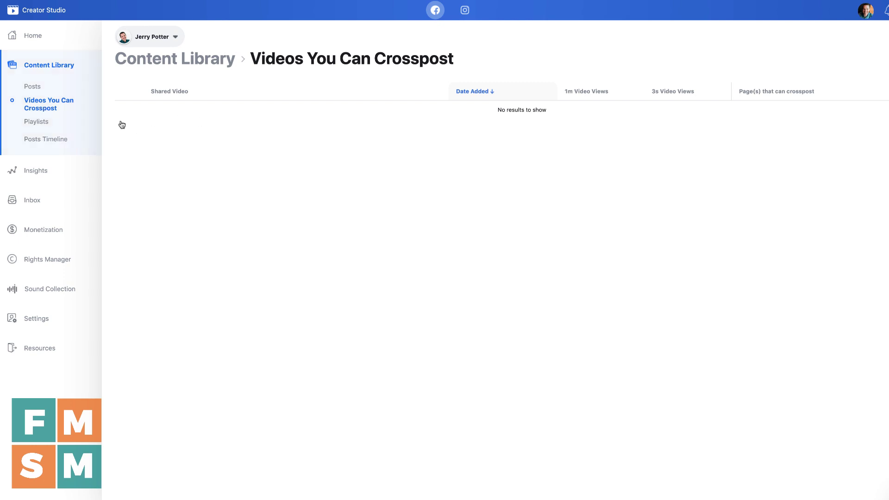
- View the empty Playlists, scroll the Posts Timeline feed, then open Insights Performance for minutes viewed
left_click(50, 127)
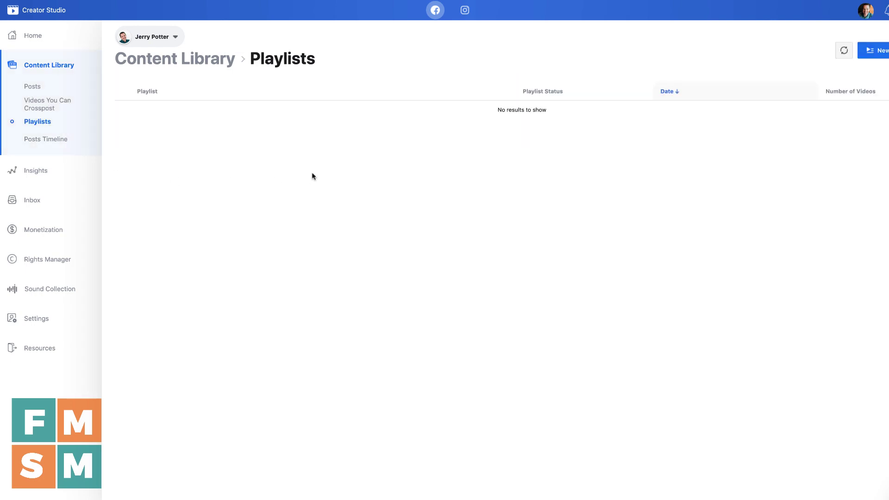
left_click(51, 141)
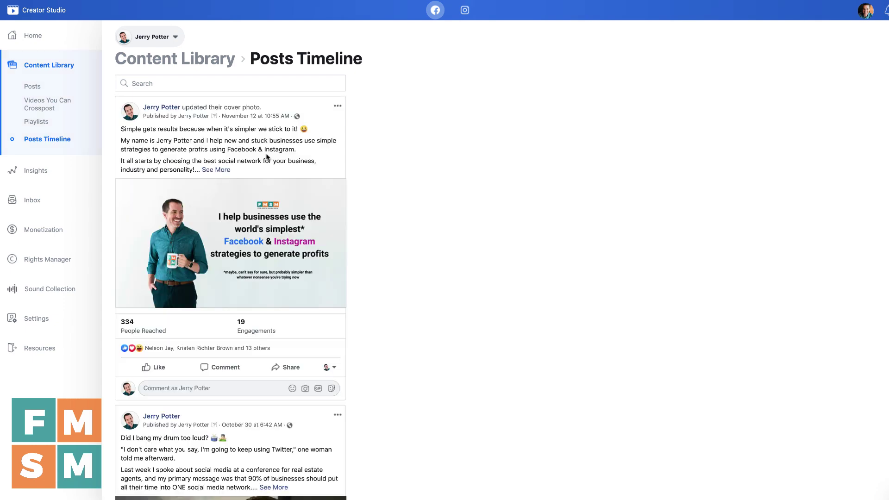
scroll(267, 157, "down", 20)
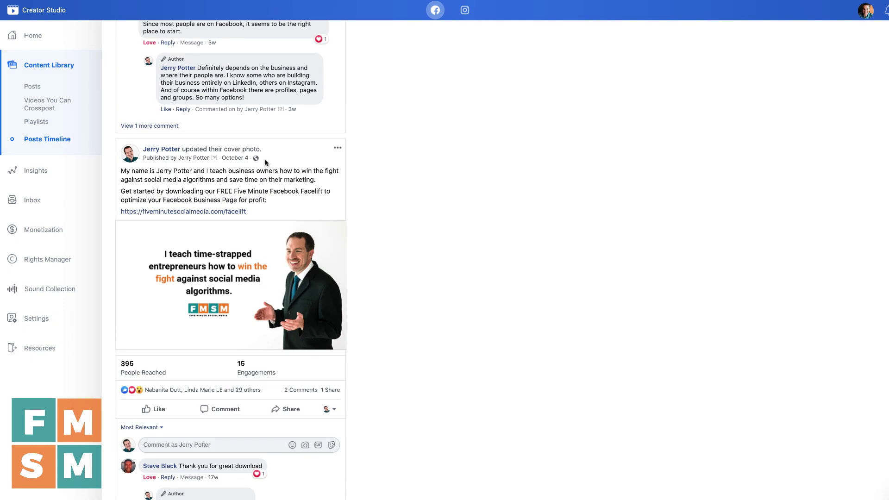
scroll(267, 163, "up", 20)
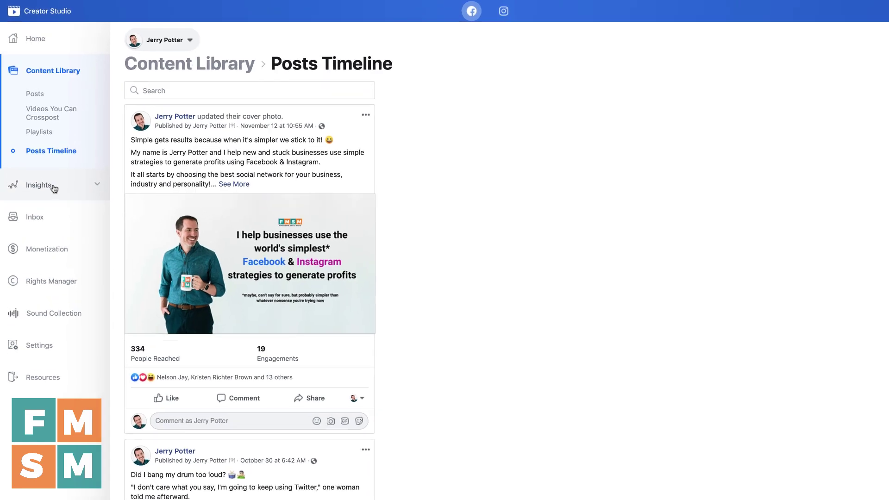
left_click(82, 174)
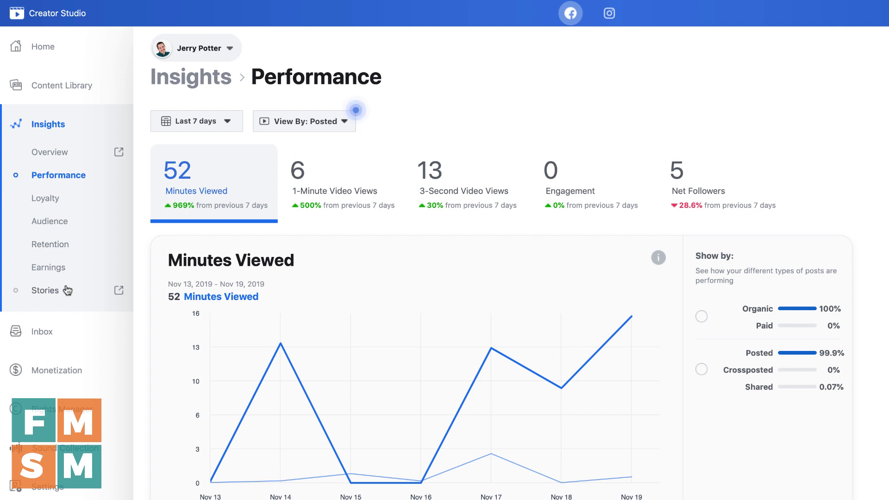
scroll(53, 334, "down", 1)
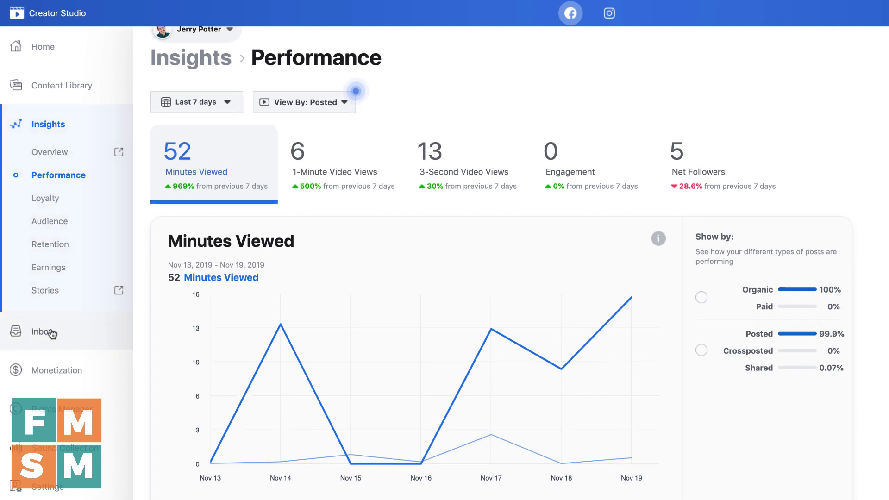
- Open the Inbox and show the Messenger Automated Responses, with Page Recommended off
left_click(46, 331)
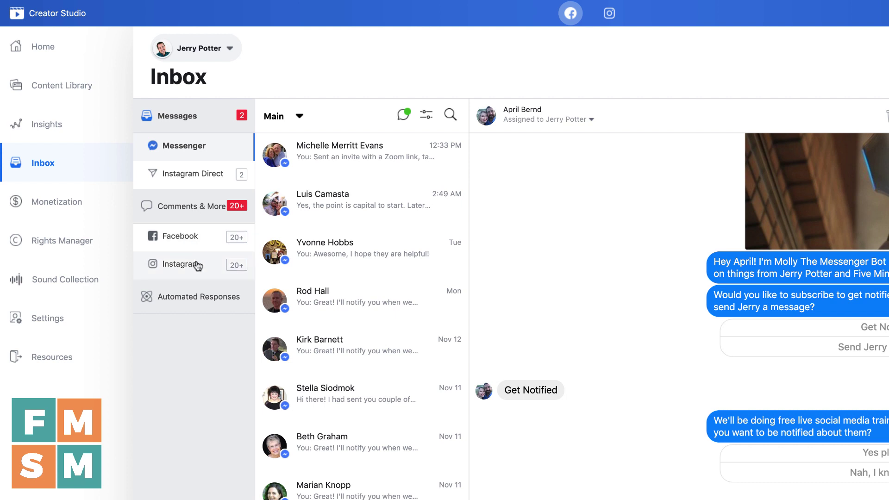
left_click(193, 297)
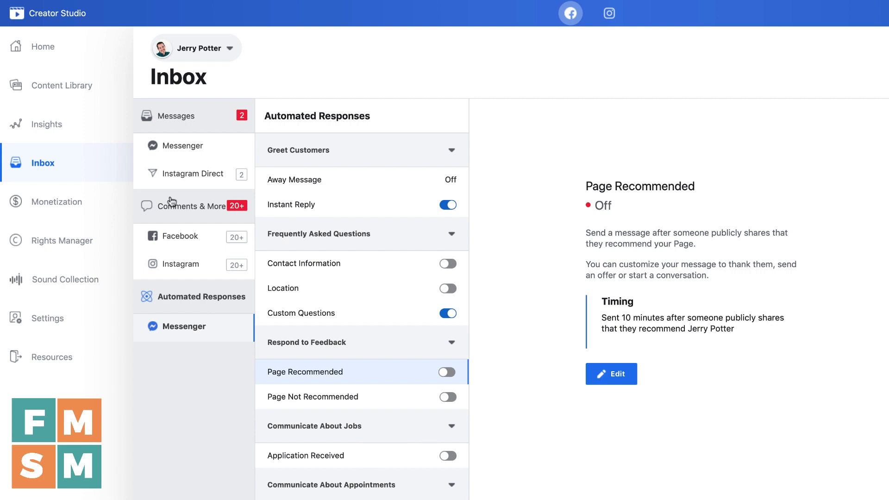
- View Monetization eligibility and Rights Manager, ending on the 5,799-track Sound Collection
left_click(87, 209)
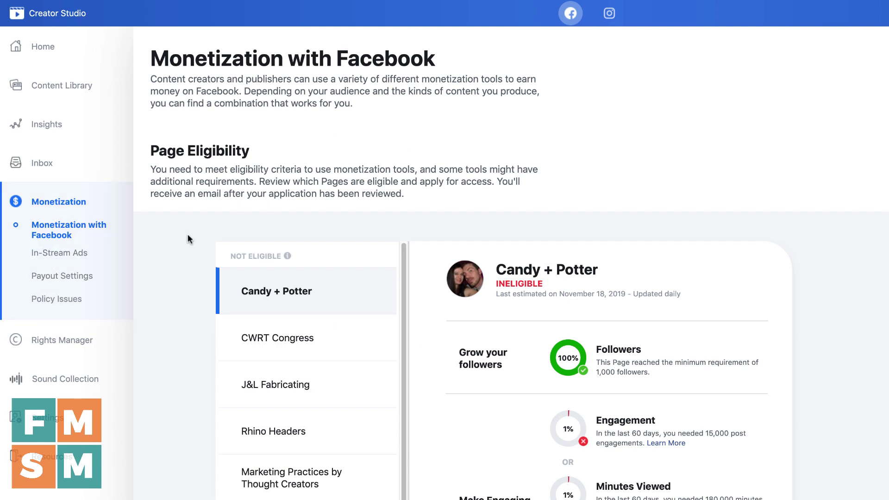
left_click(72, 345)
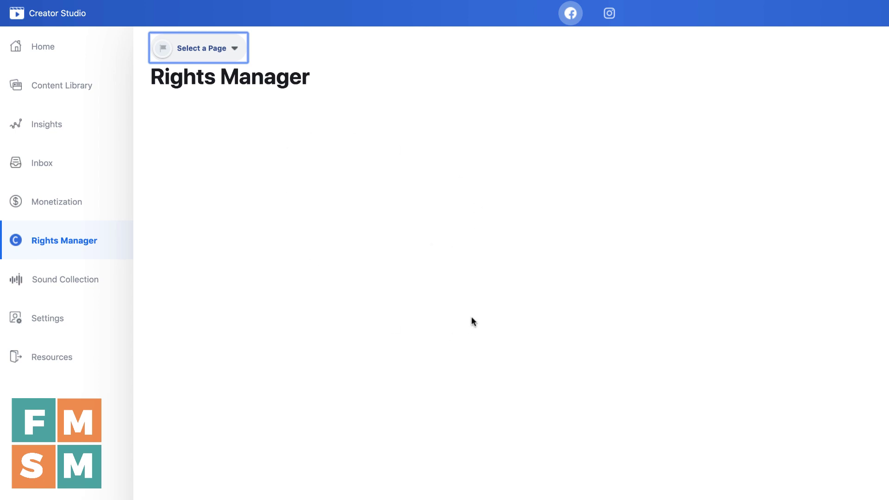
left_click(65, 286)
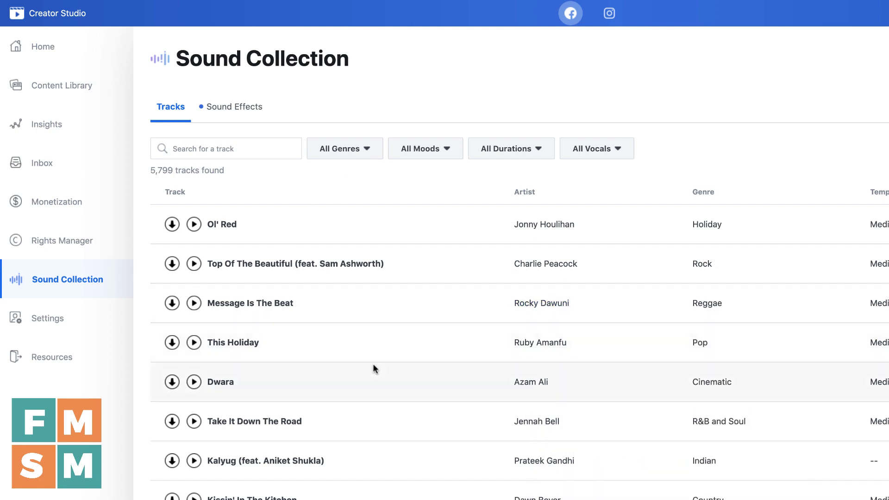
- Open the Page & Permission settings, then glance at the Resources list and dismiss it
left_click(60, 319)
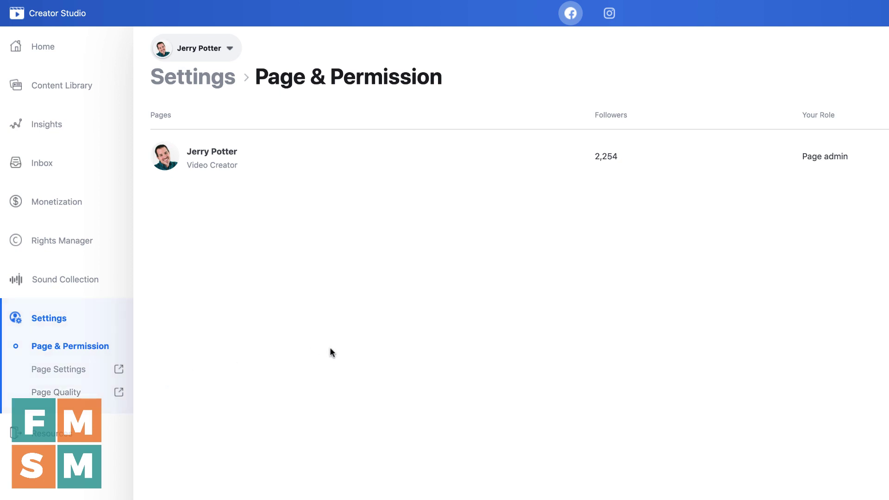
left_click(60, 436)
scroll(59, 437, "down", 1)
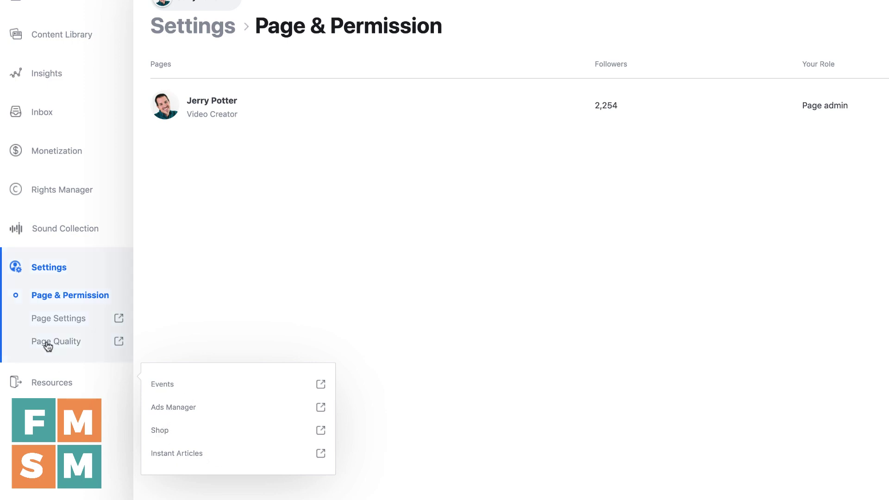
left_click(442, 276)
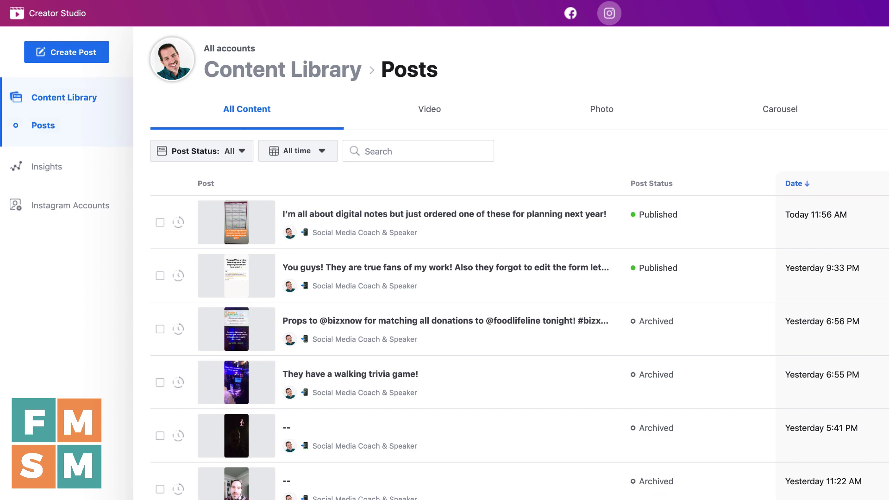
- Check the Instagram post status filter options and close them unchanged
left_click(211, 158)
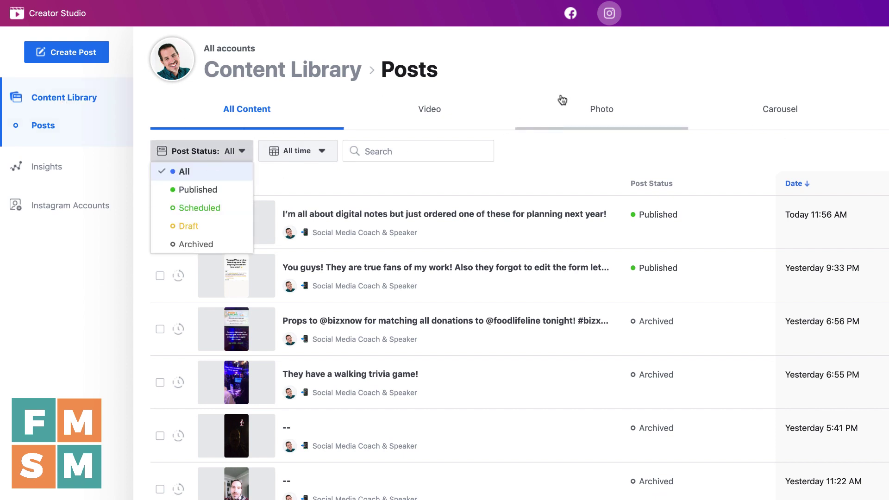
left_click(739, 149)
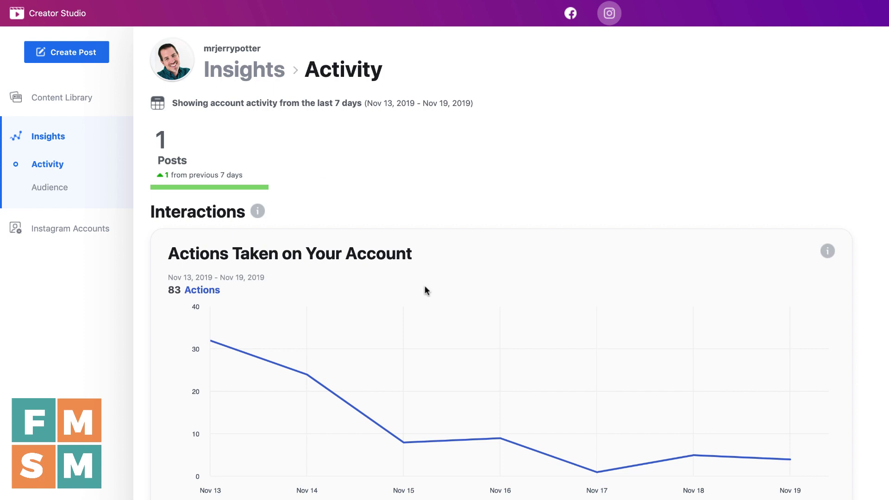
scroll(435, 291, "down", 10)
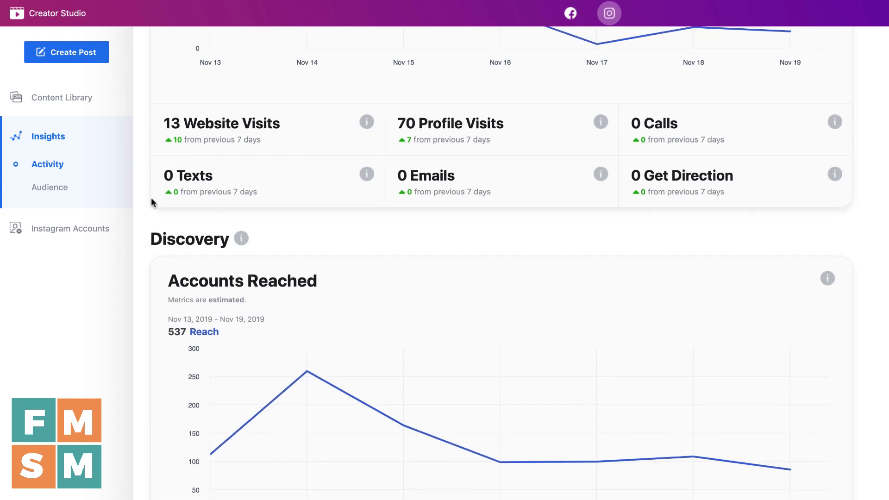
- Open Instagram audience insights and scroll through the 2K followers' age, gender and active days
left_click(72, 188)
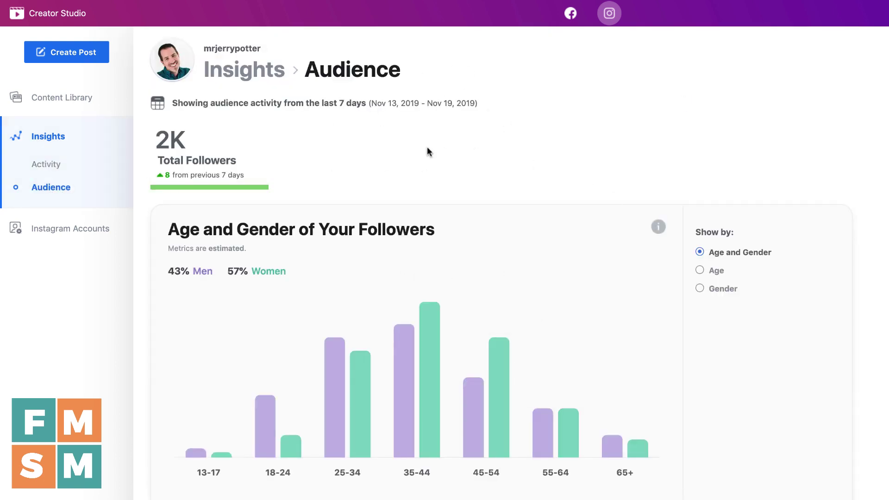
scroll(627, 243, "down", 8)
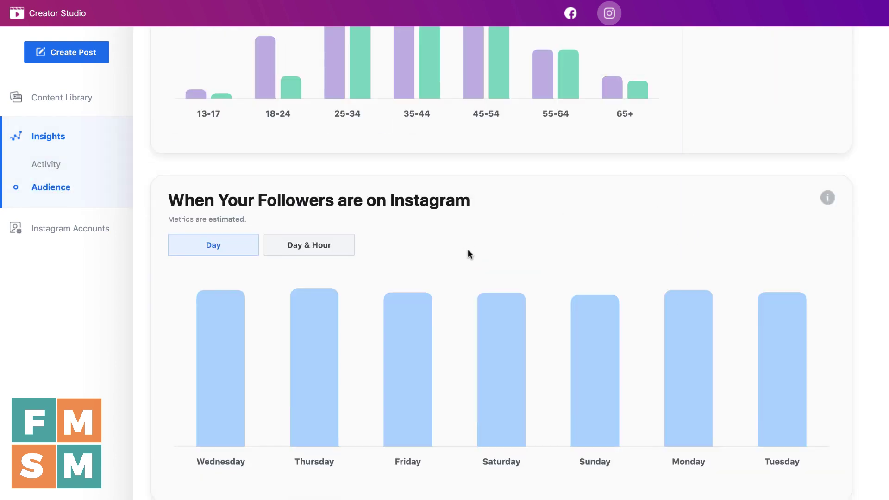
scroll(478, 256, "down", 3)
scroll(546, 258, "up", 11)
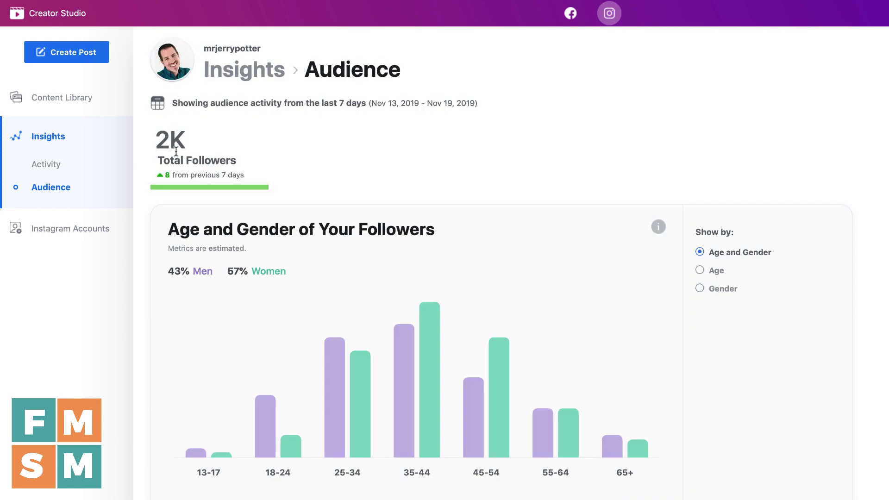
left_click(76, 61)
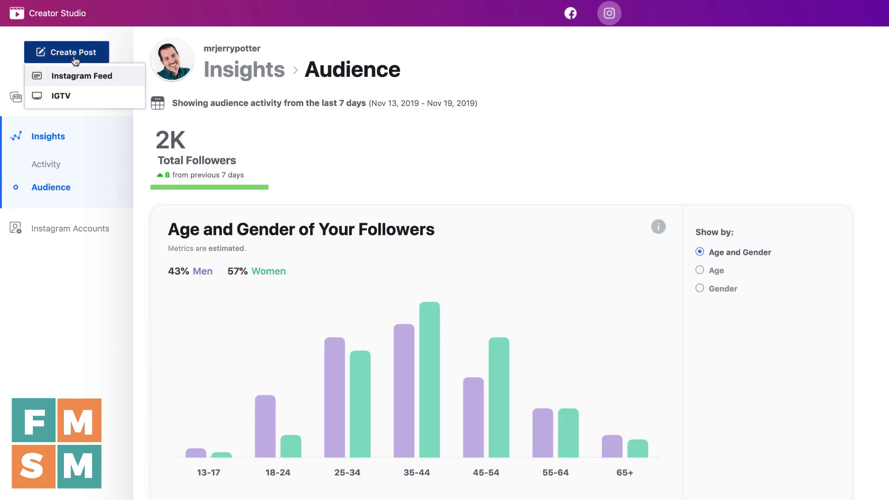
left_click(55, 36)
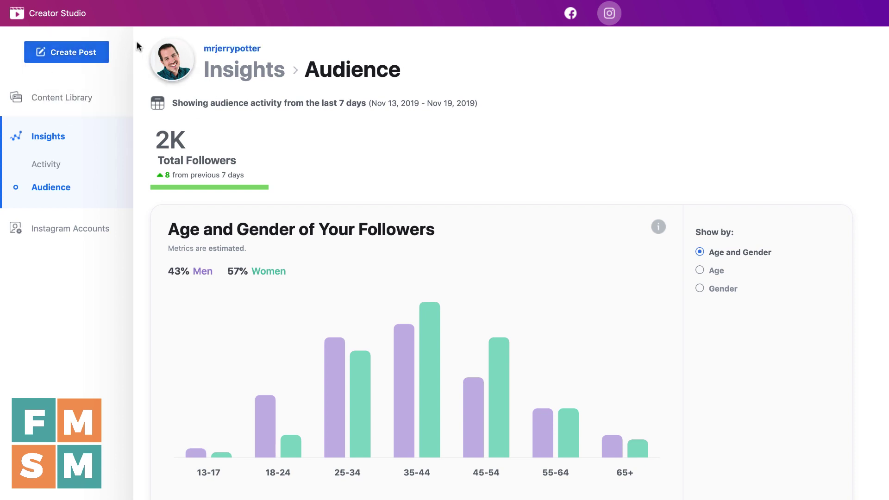